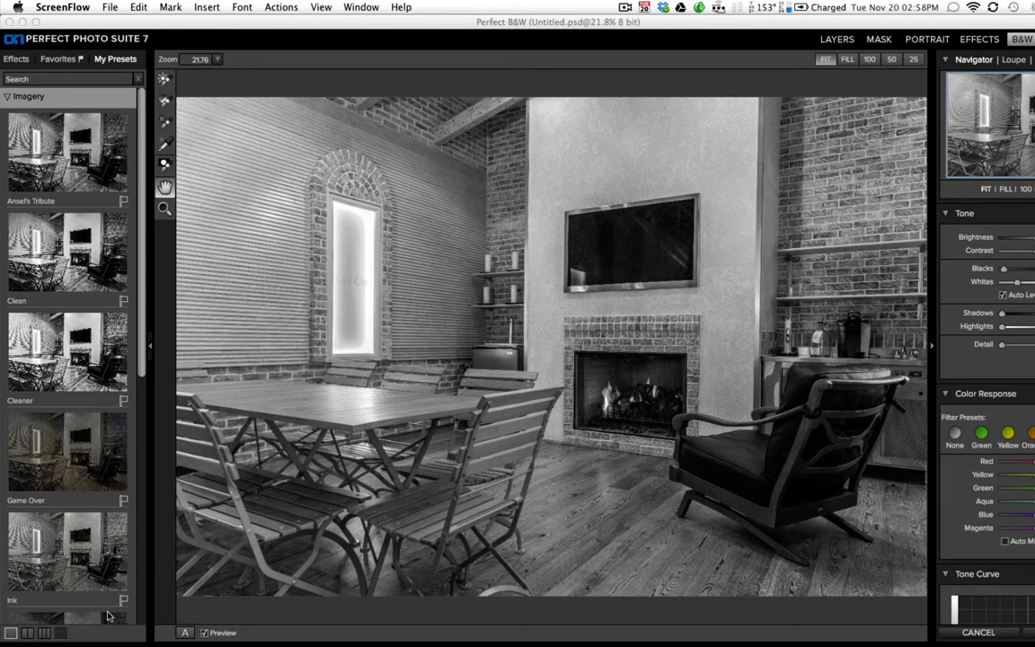
- Compare the black-and-white version with the original photo by turning the preview off and on
{"action": "left_click", "coordinate": [206, 632]}
{"action": "left_click", "coordinate": [206, 633]}
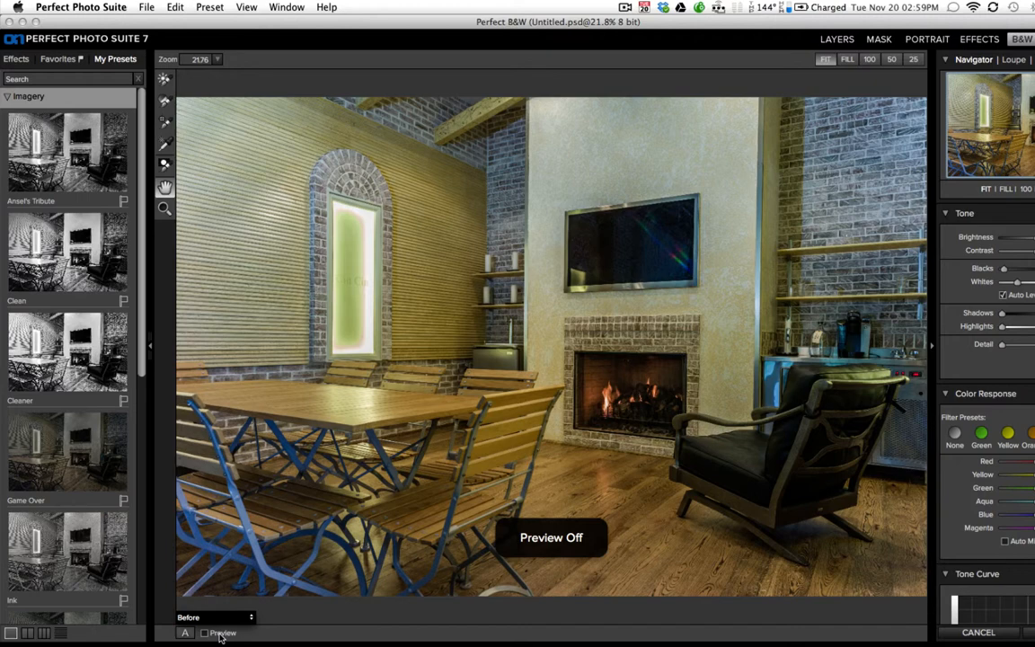
{"action": "left_click", "coordinate": [220, 636]}
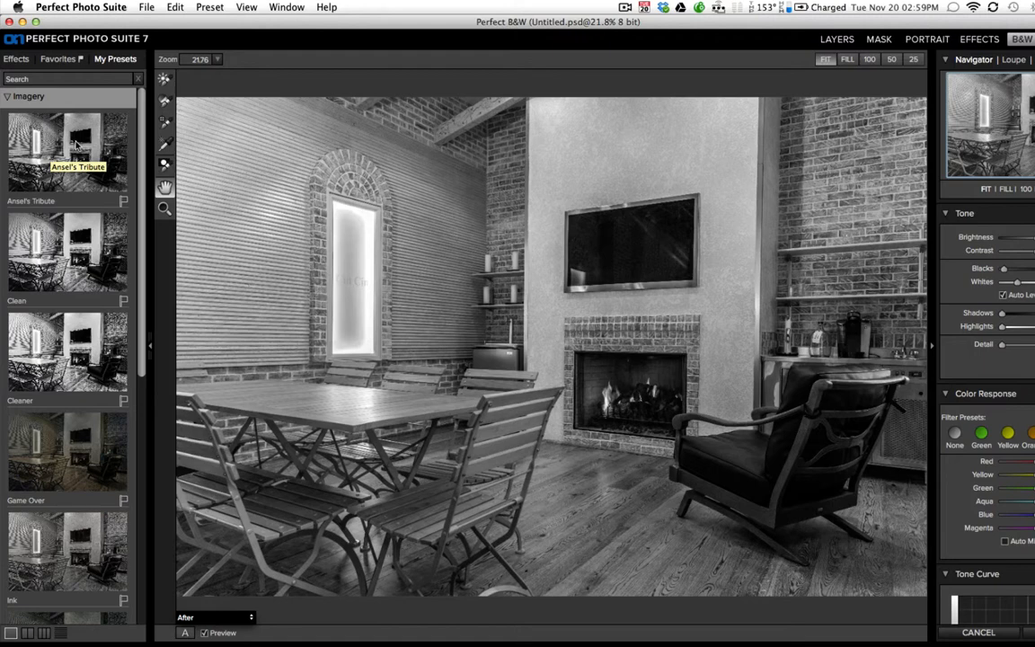
- Try the Ansel's Tribute, Clean and Cleaner presets from the Imagery group on the photo
{"action": "scroll", "coordinate": [56, 277], "scroll_direction": "down", "scroll_amount": 2}
{"action": "scroll", "coordinate": [56, 277], "scroll_direction": "down", "scroll_amount": 10}
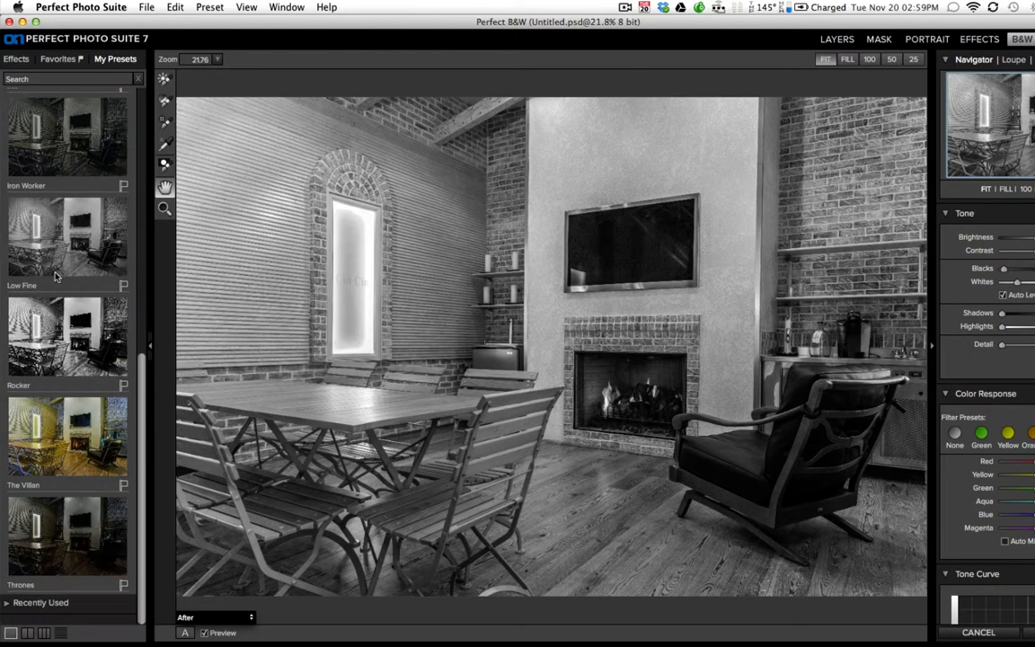
{"action": "scroll", "coordinate": [56, 277], "scroll_direction": "up", "scroll_amount": 11}
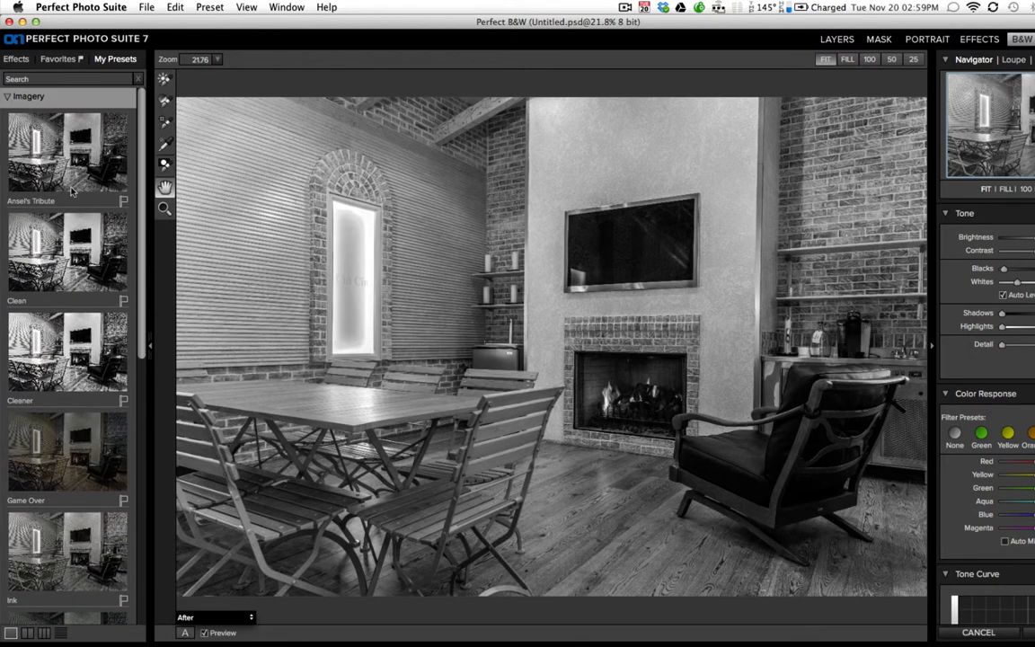
{"action": "left_click", "coordinate": [77, 168]}
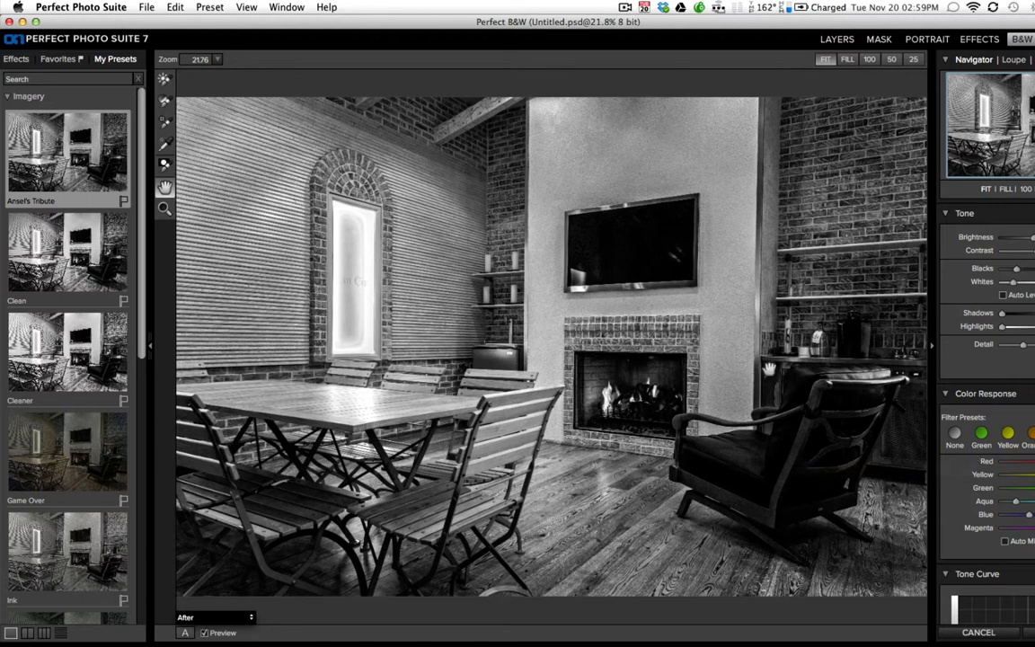
{"action": "left_click", "coordinate": [84, 258]}
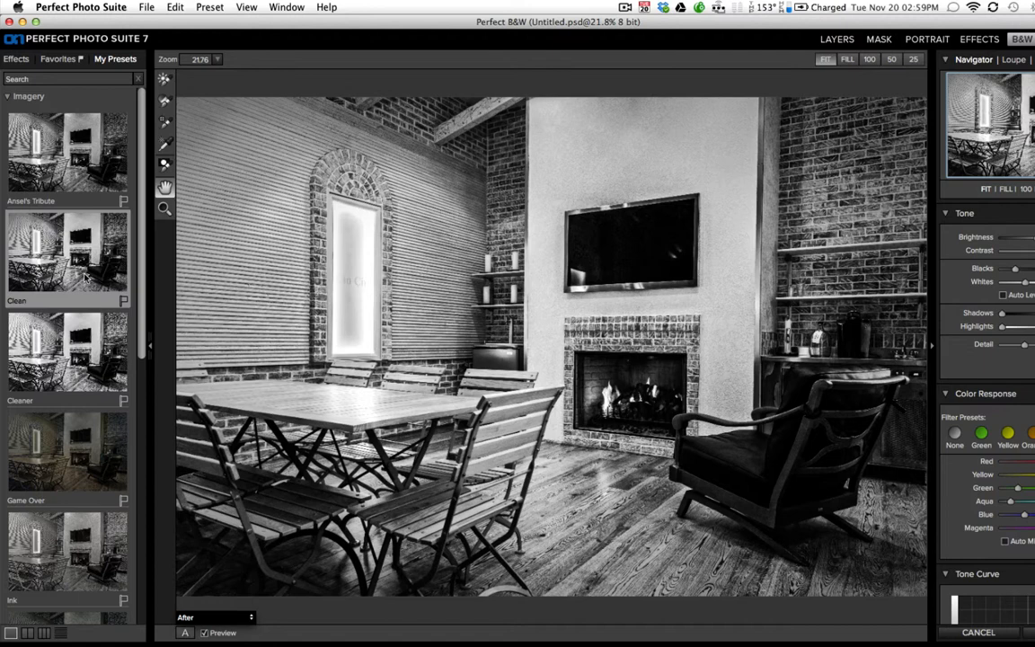
{"action": "left_click", "coordinate": [53, 342]}
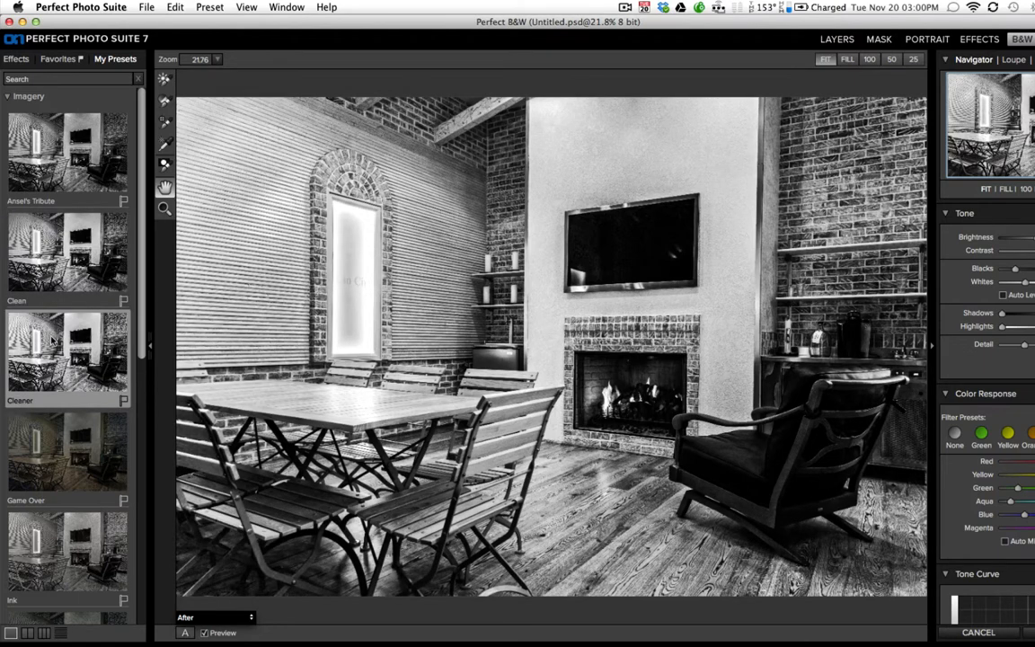
- Try the Game Over, Ink, Iron Worker and Low Fine presets on the photo
{"action": "scroll", "coordinate": [52, 339], "scroll_direction": "down", "scroll_amount": 5}
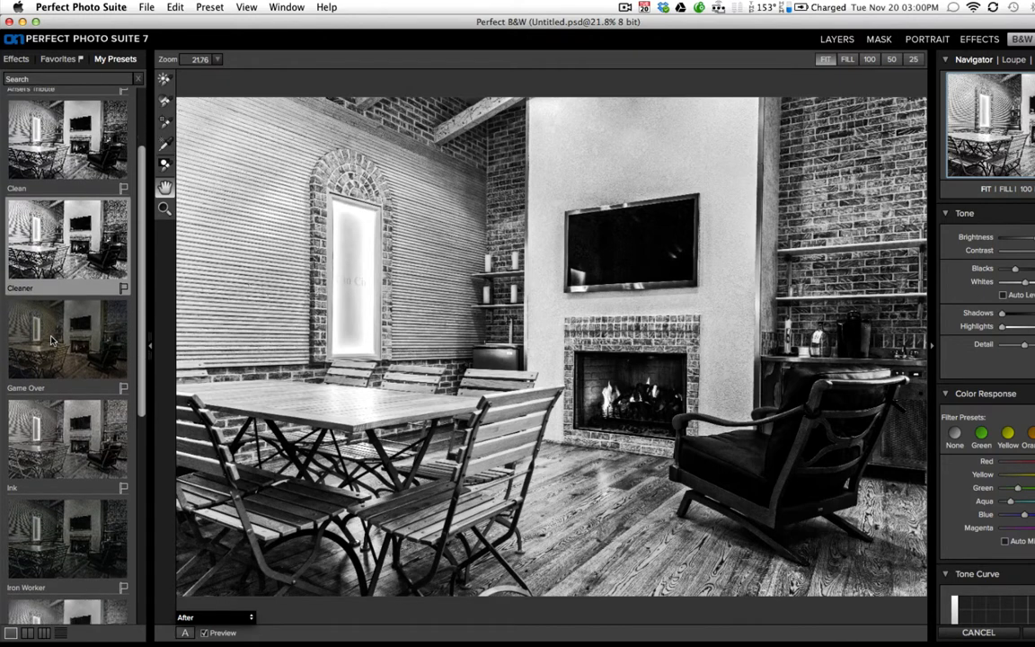
{"action": "left_click", "coordinate": [52, 339]}
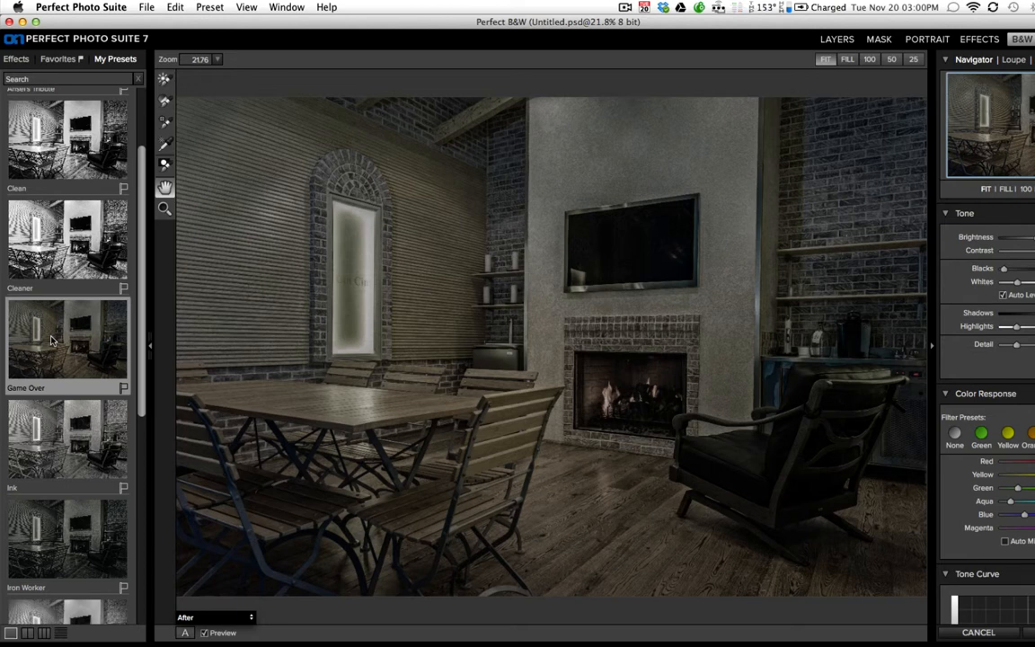
{"action": "left_click", "coordinate": [50, 460]}
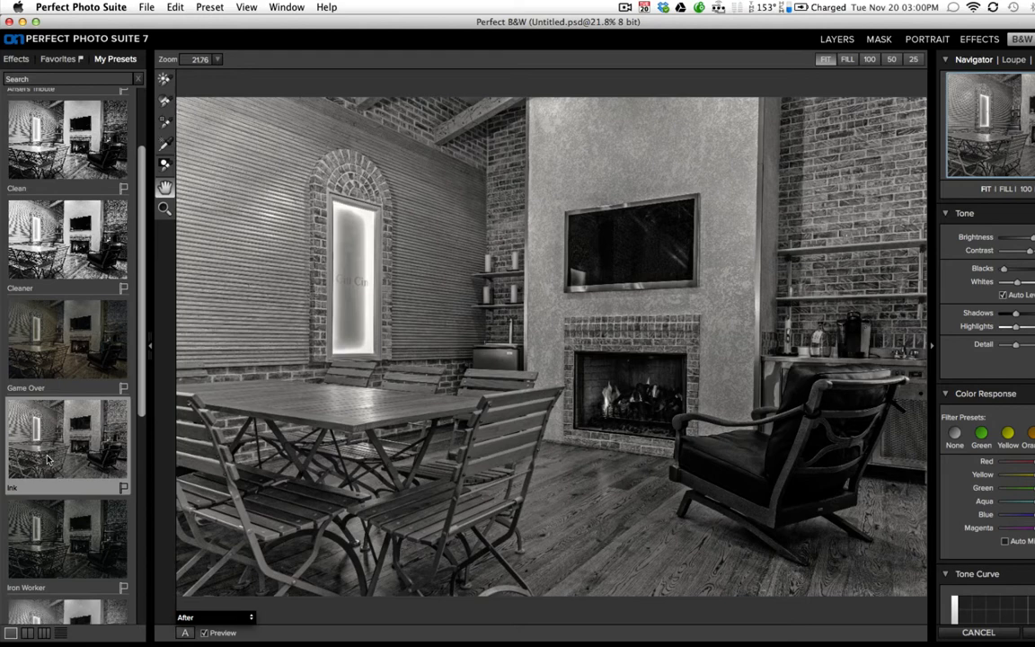
{"action": "scroll", "coordinate": [49, 460], "scroll_direction": "down", "scroll_amount": 10}
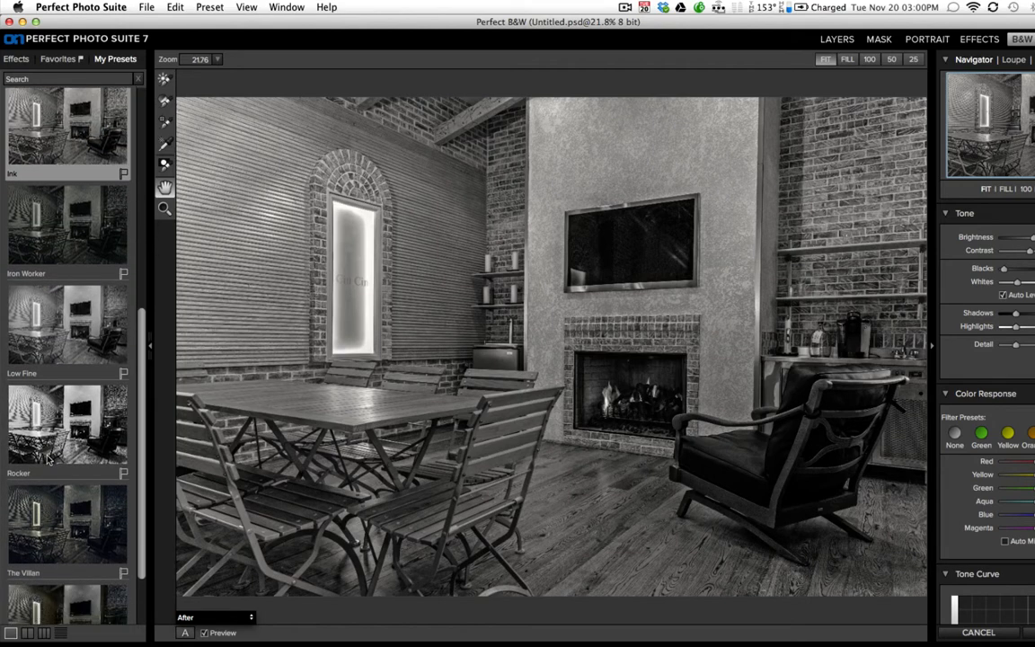
{"action": "left_click", "coordinate": [72, 250]}
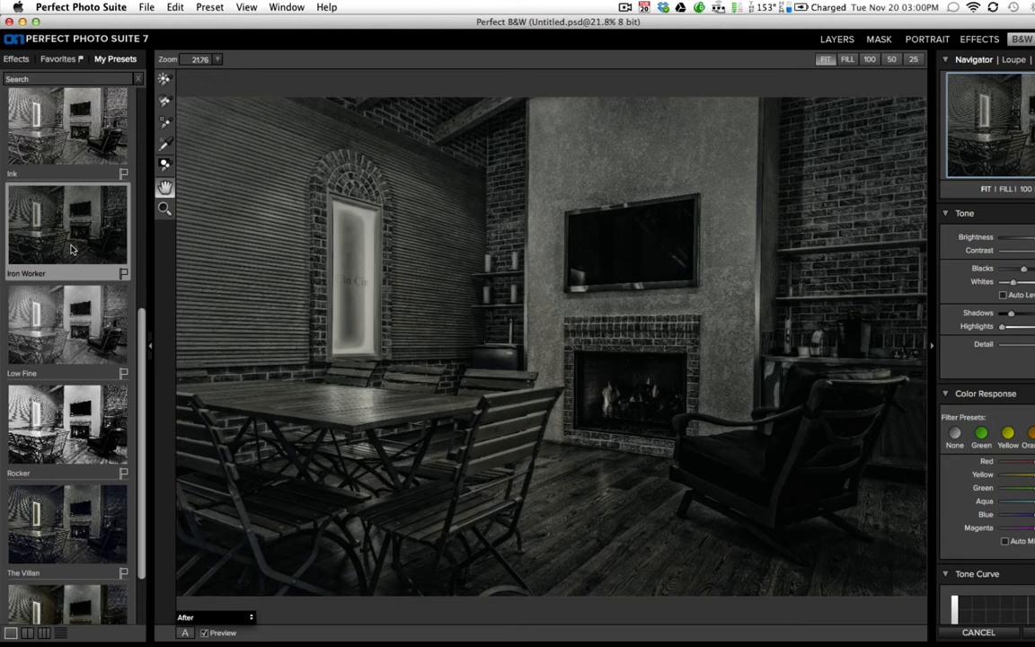
{"action": "left_click", "coordinate": [73, 308]}
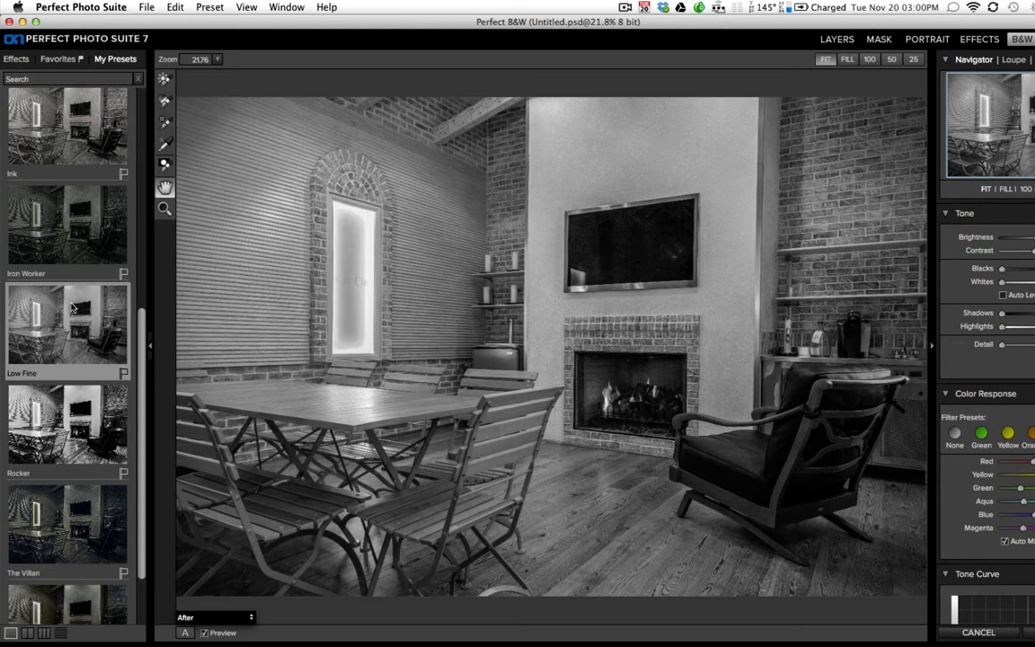
- Try the Rocker, The Villan and Thrones presets on the photo
{"action": "left_click", "coordinate": [70, 415]}
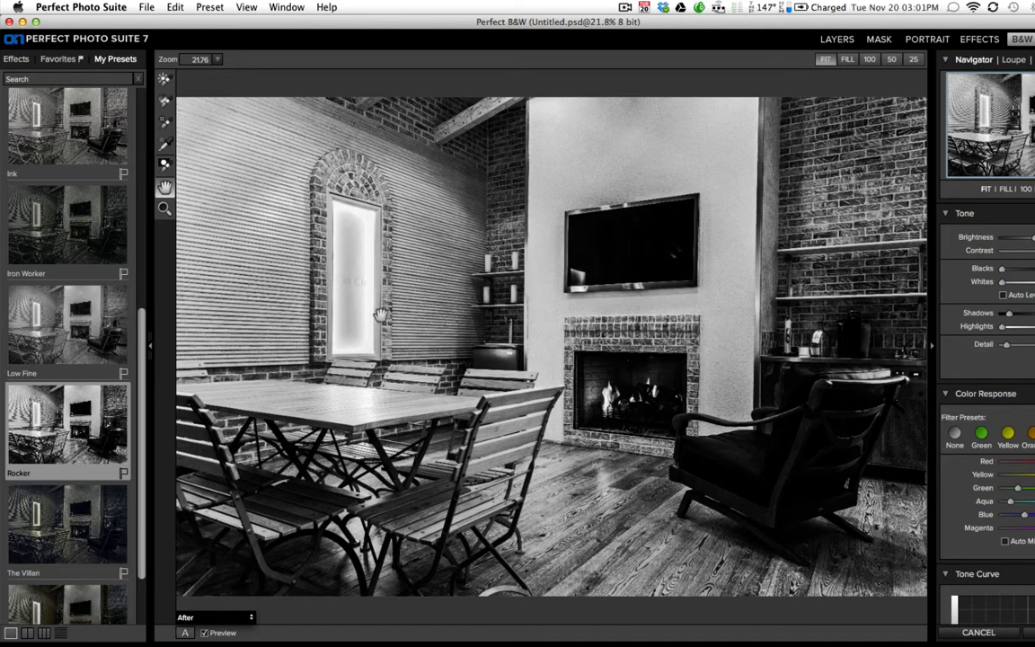
{"action": "scroll", "coordinate": [15, 494], "scroll_direction": "down", "scroll_amount": 3}
{"action": "left_click", "coordinate": [52, 467]}
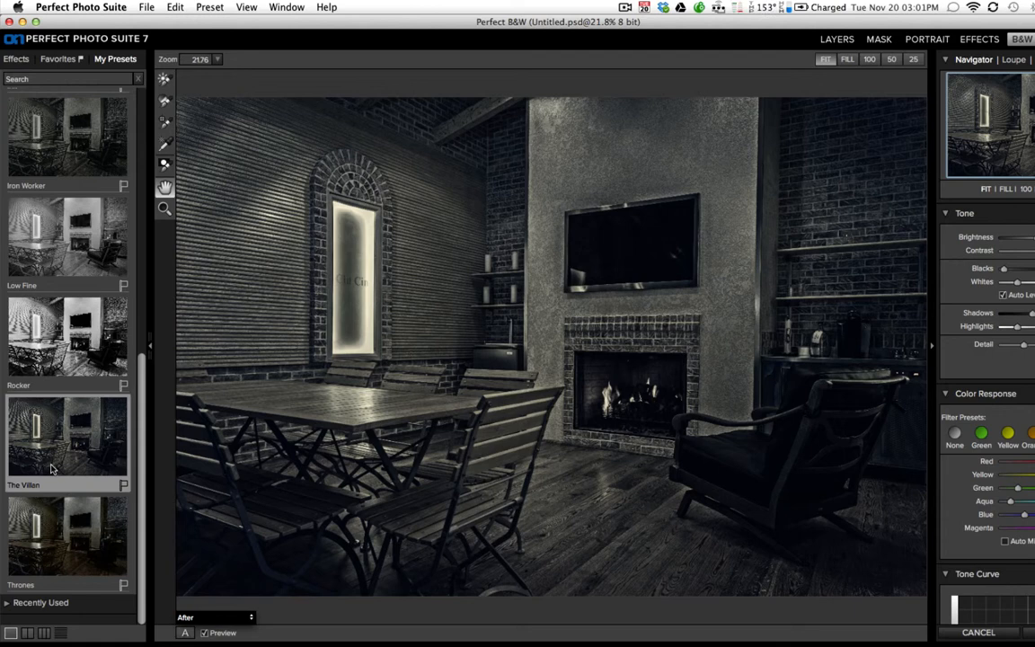
{"action": "left_click", "coordinate": [51, 468]}
{"action": "left_click", "coordinate": [99, 539]}
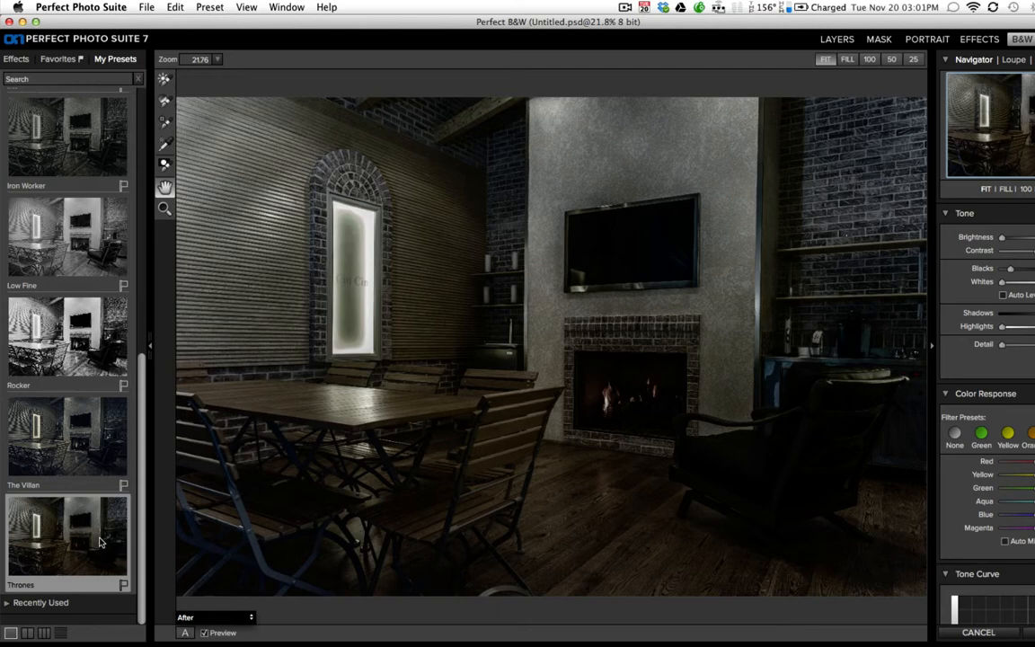
- Apply the Cleaner preset from the Imagery group to the photo
{"action": "scroll", "coordinate": [61, 373], "scroll_direction": "up", "scroll_amount": 10}
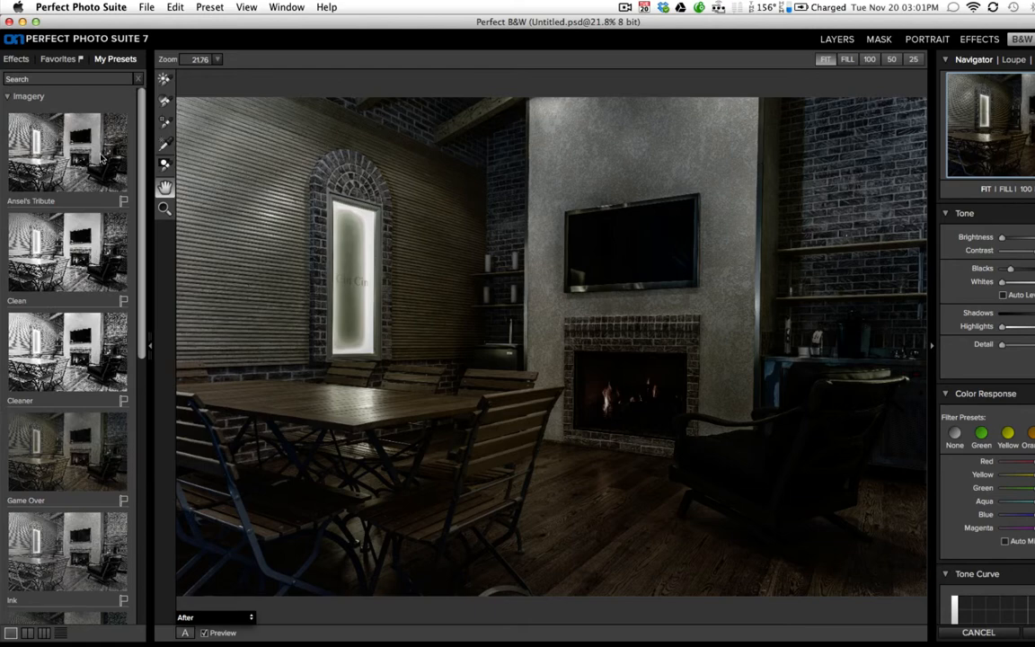
{"action": "left_click", "coordinate": [68, 333]}
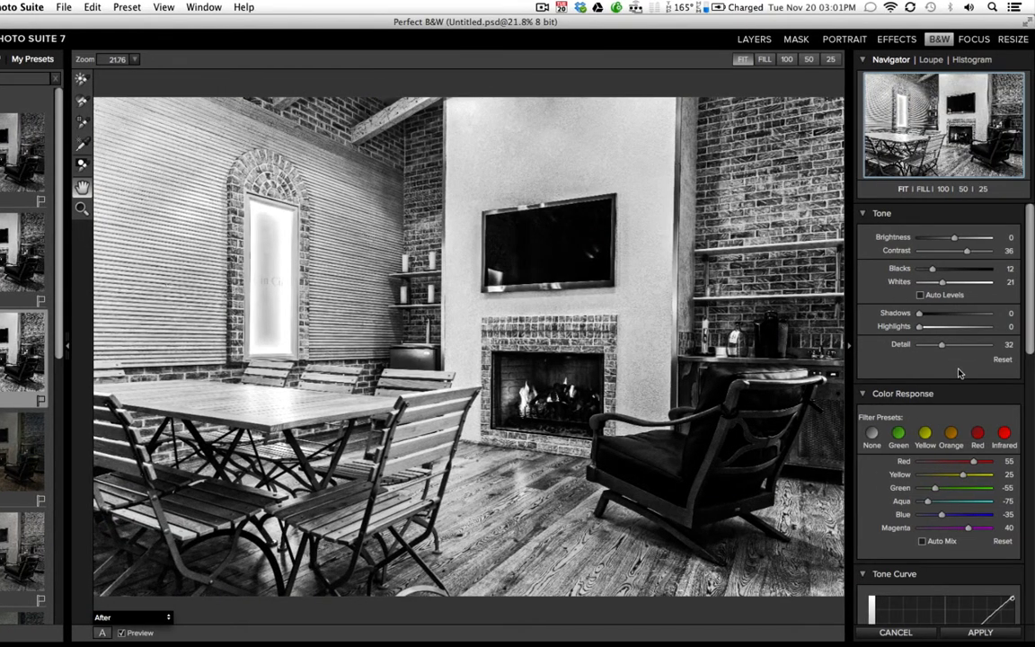
- Try the Antique Deckled border around the photo and turn the Border effect off again
{"action": "scroll", "coordinate": [958, 373], "scroll_direction": "down", "scroll_amount": 8}
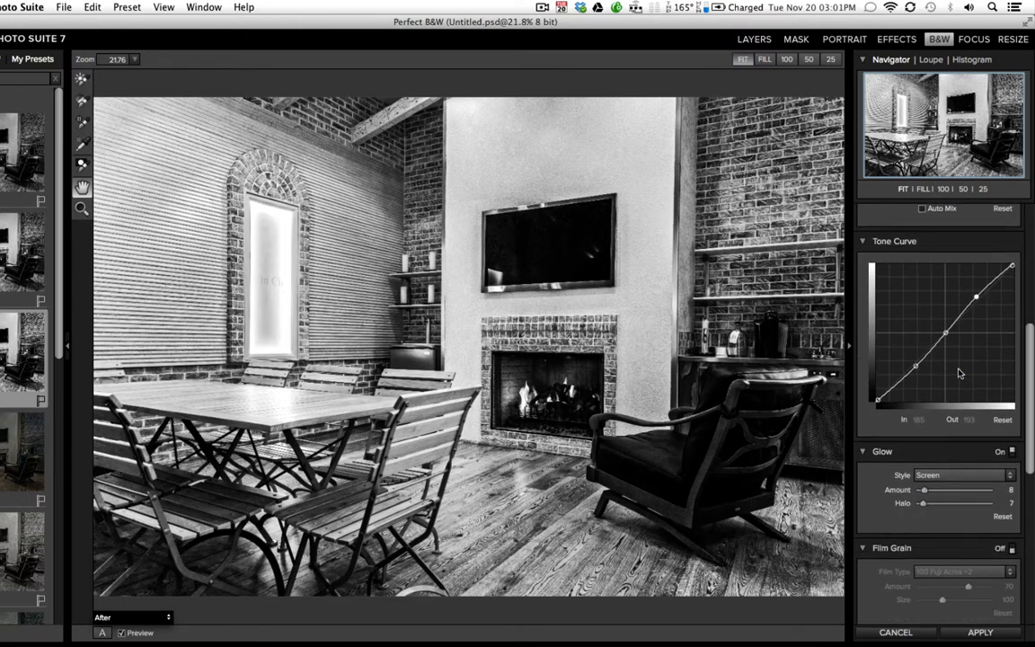
{"action": "scroll", "coordinate": [958, 373], "scroll_direction": "down", "scroll_amount": 10}
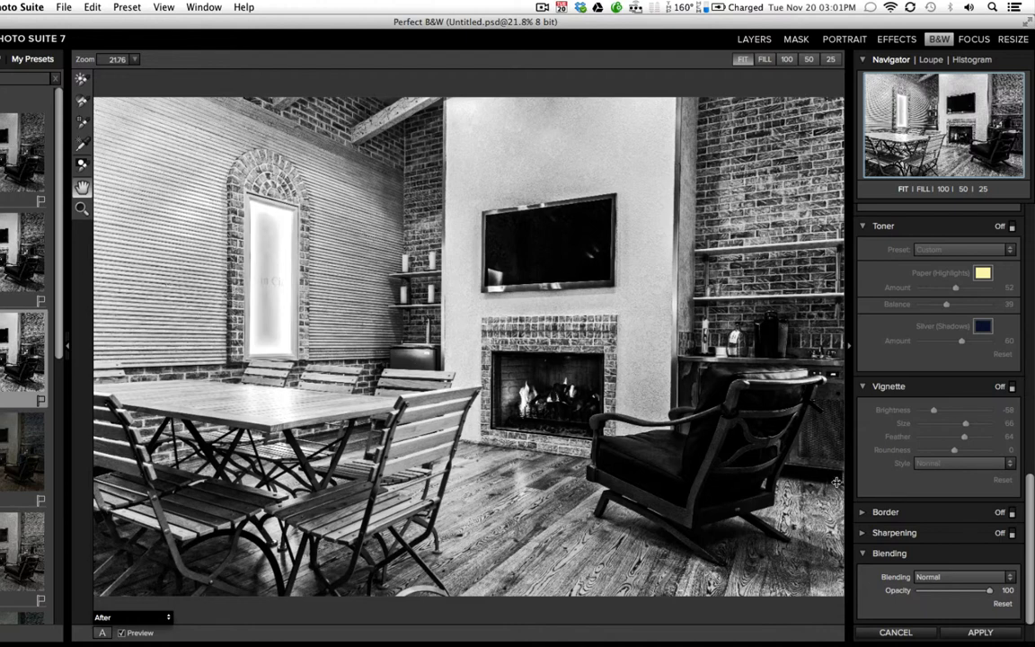
{"action": "left_click", "coordinate": [885, 512]}
{"action": "left_click", "coordinate": [1012, 513]}
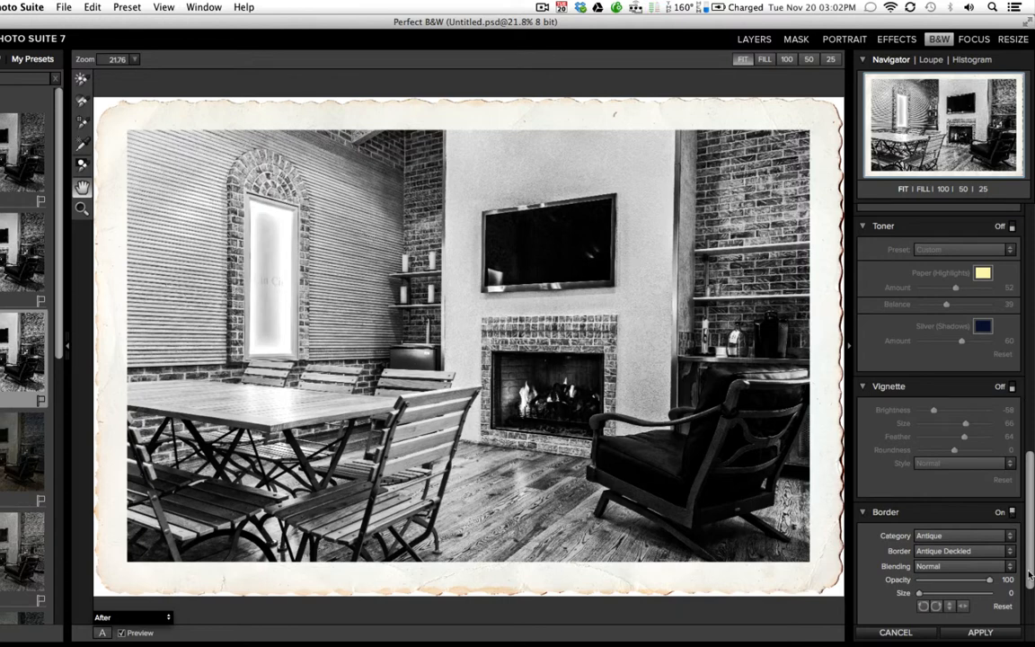
{"action": "left_click", "coordinate": [1013, 514]}
{"action": "scroll", "coordinate": [989, 449], "scroll_direction": "up", "scroll_amount": 10}
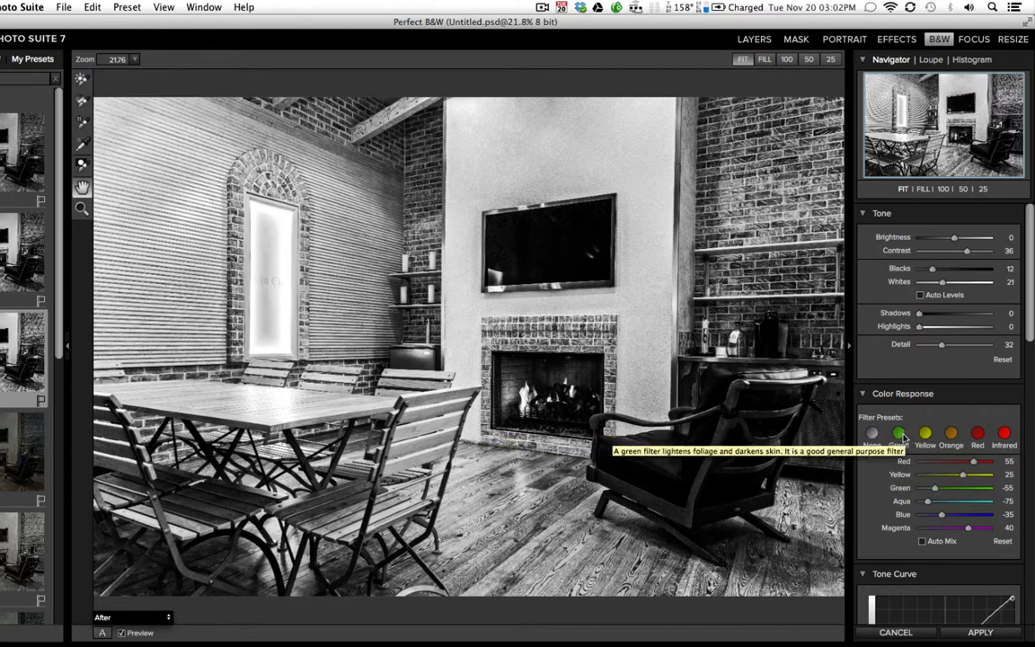
- Compare the Green, None and Red filter presets in Color Response, ending on Red
{"action": "left_click", "coordinate": [899, 434]}
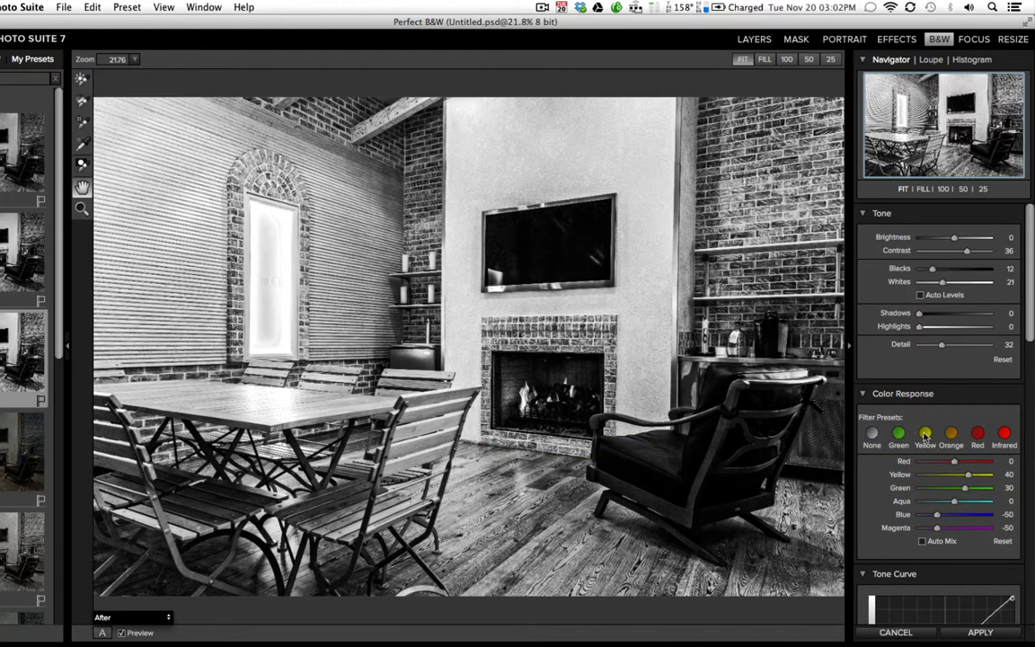
{"action": "left_click", "coordinate": [872, 434]}
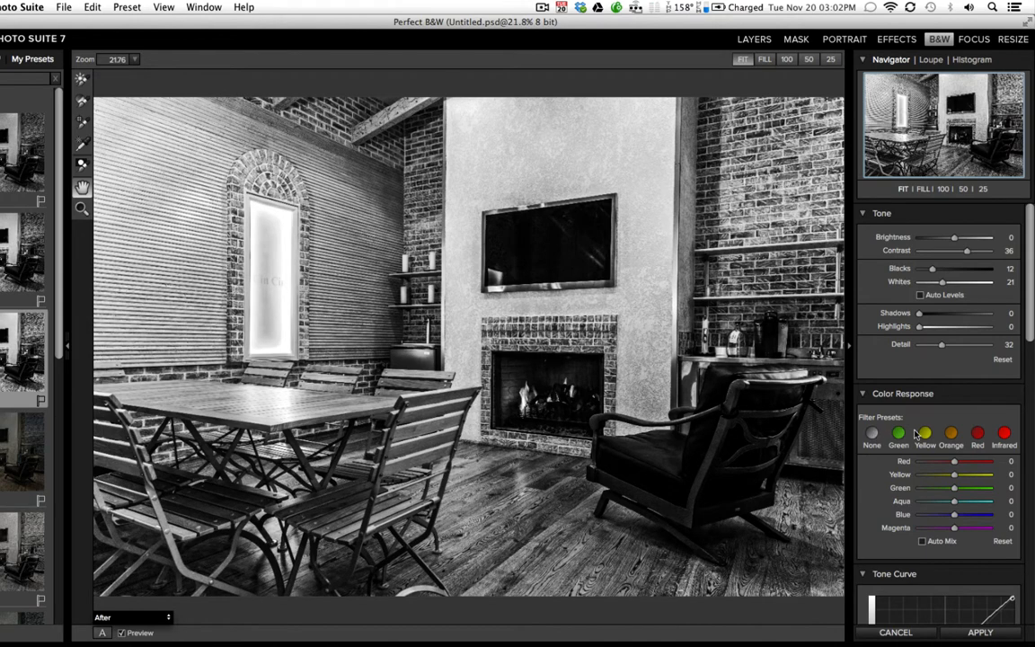
{"action": "left_click", "coordinate": [976, 434]}
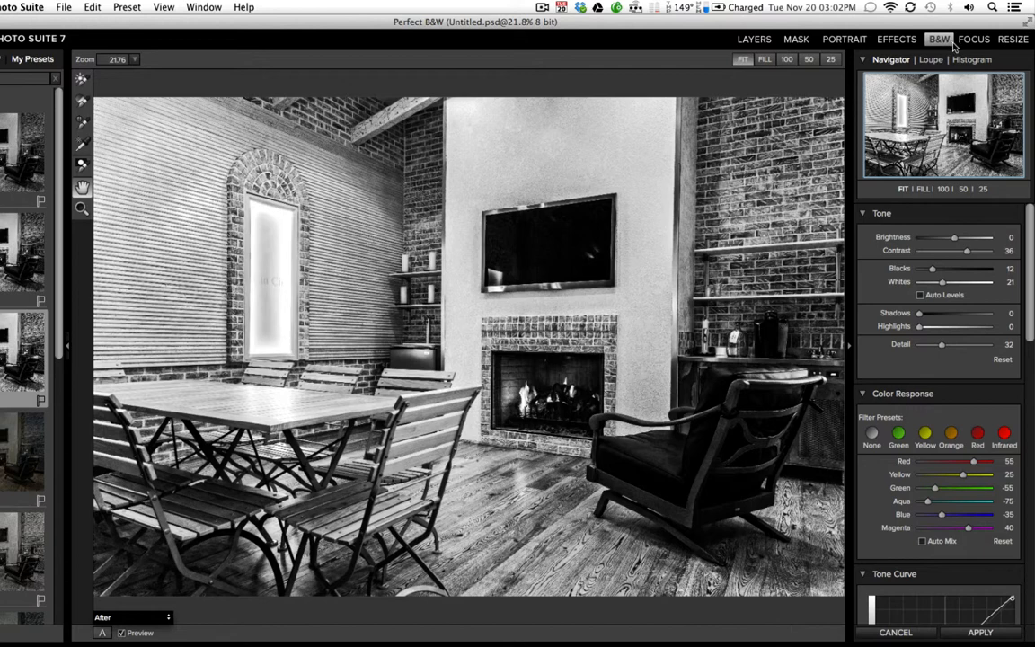
- Locate Ink.ONB&W for preset import in the Imagery Perfect BW Landscape Presets folder on the Desktop, and cancel the import
{"action": "left_click", "coordinate": [133, 7]}
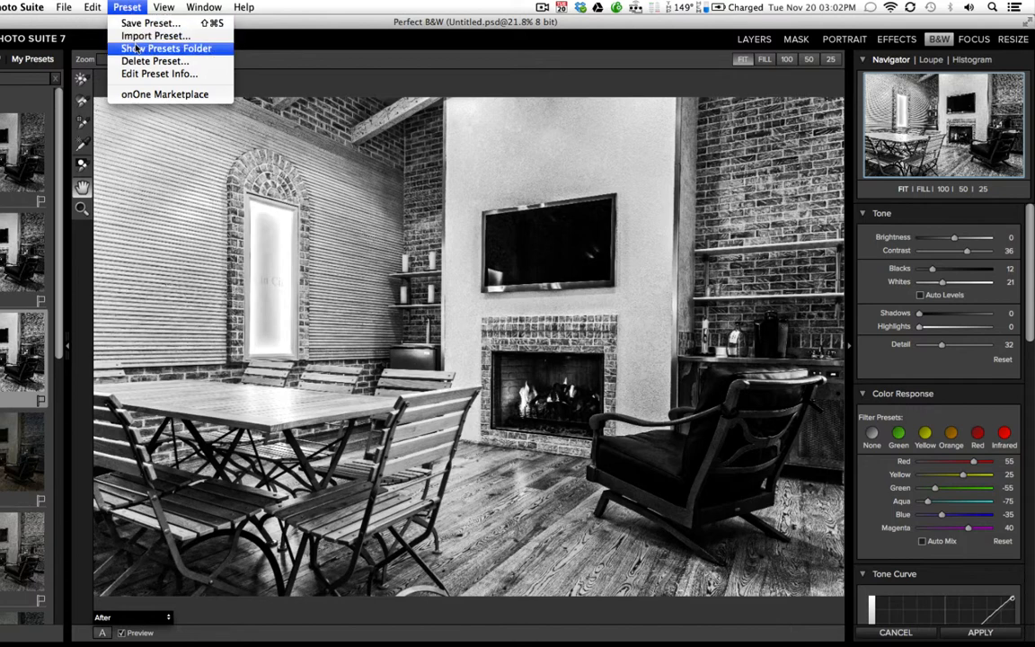
{"action": "left_click", "coordinate": [199, 36]}
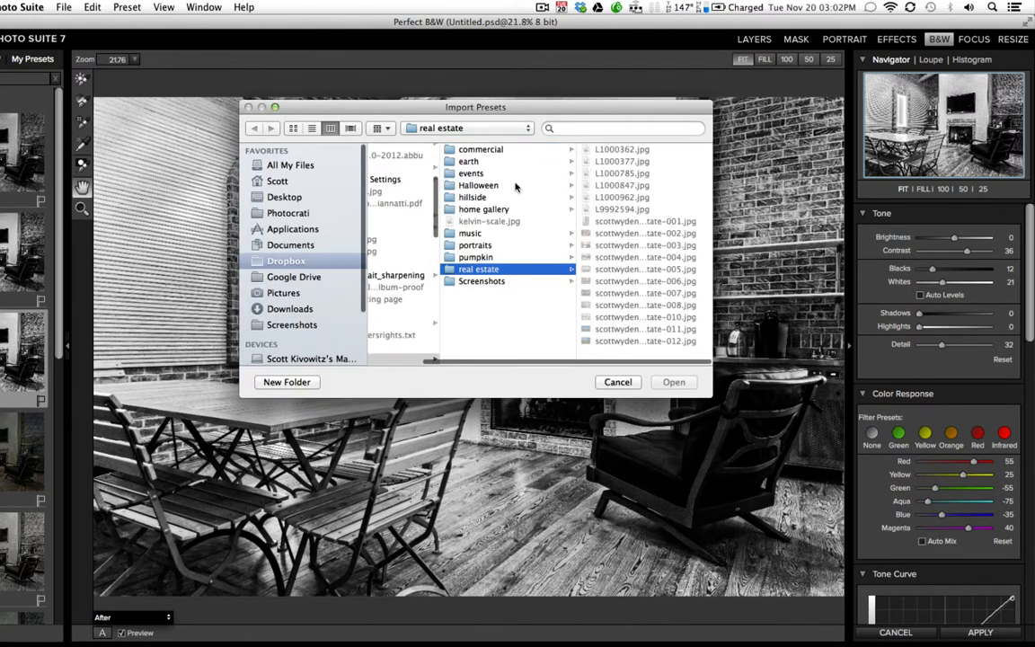
{"action": "left_click", "coordinate": [284, 197]}
{"action": "left_click", "coordinate": [409, 198]}
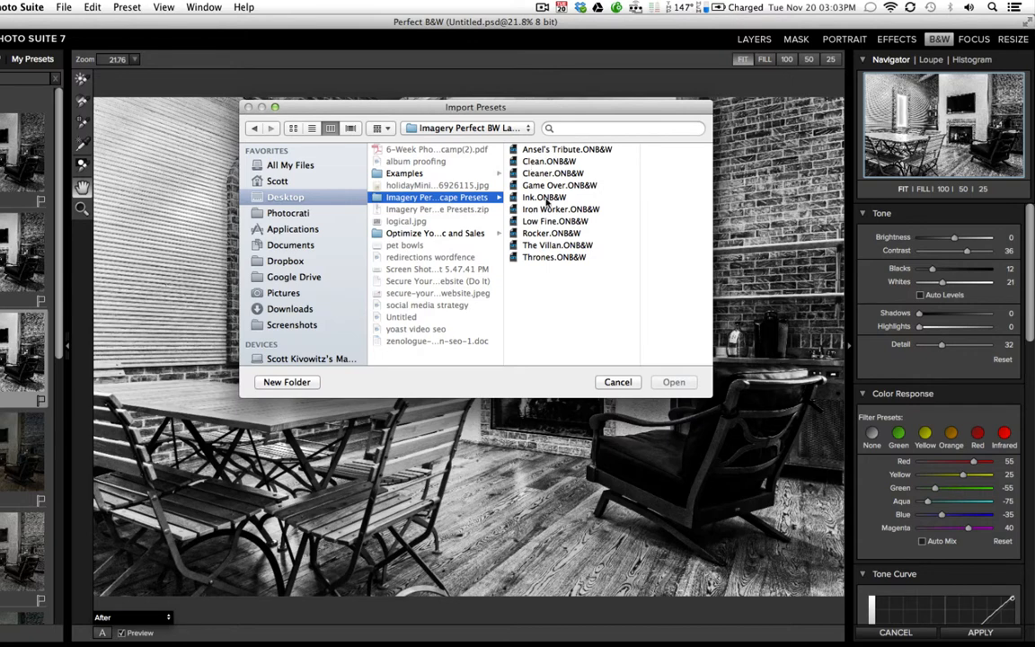
{"action": "left_click", "coordinate": [493, 197]}
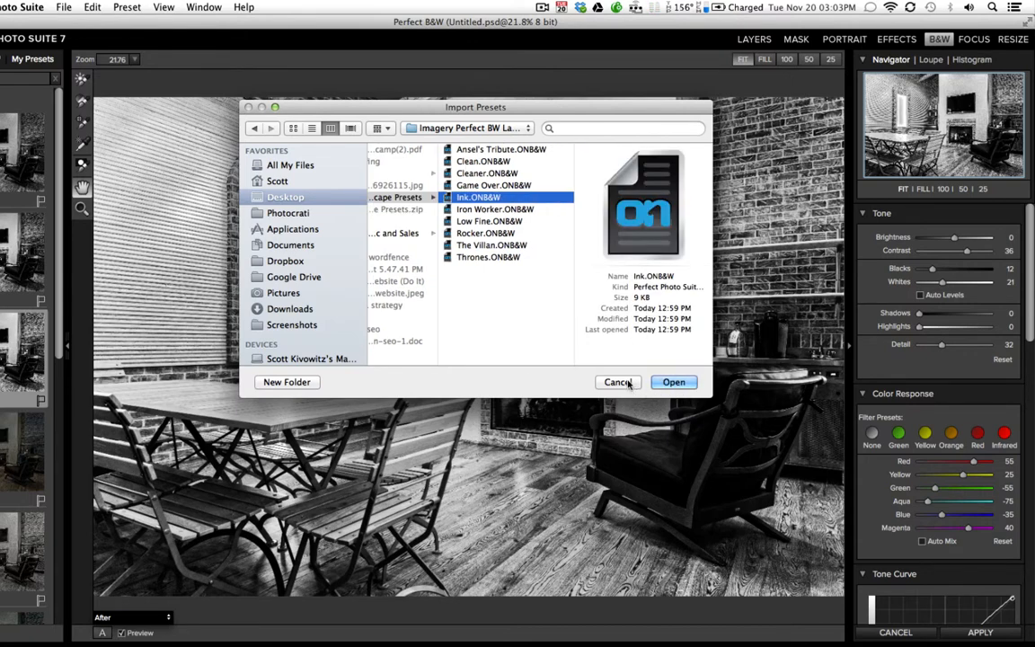
{"action": "left_click", "coordinate": [629, 383]}
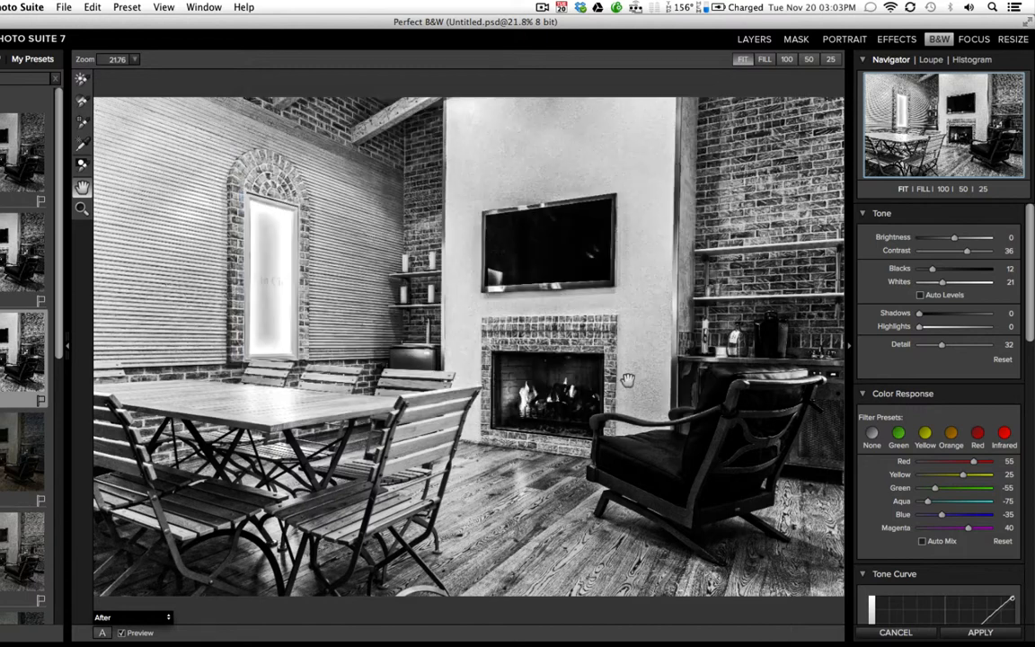
- Show the presets folder in Finder, view the preset files inside Imagery, and close the Finder windows
{"action": "left_click", "coordinate": [131, 8]}
{"action": "left_click", "coordinate": [162, 48]}
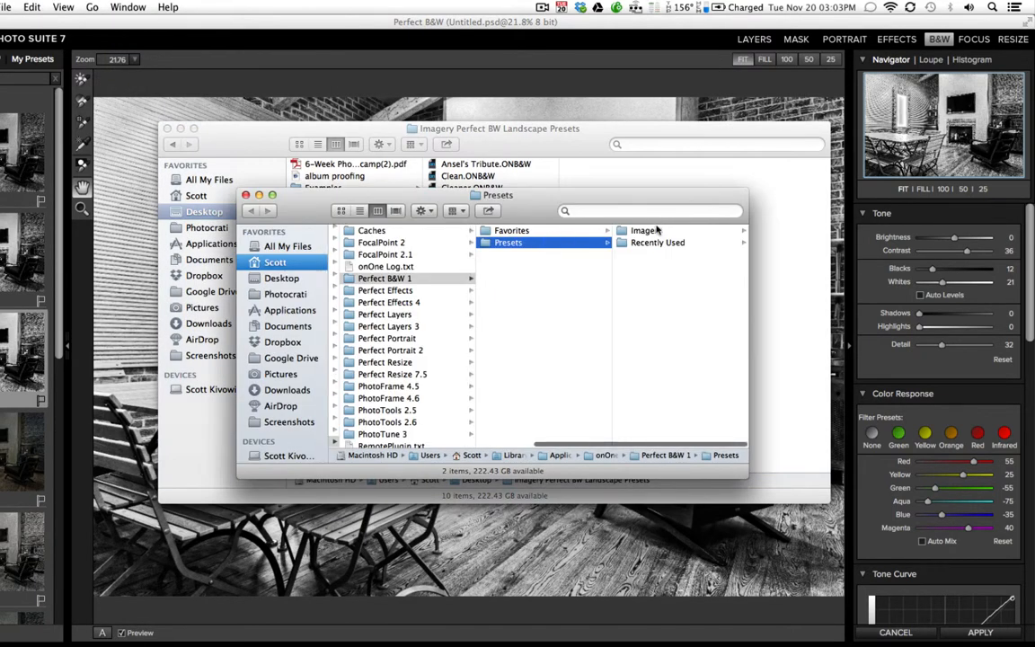
{"action": "left_click", "coordinate": [649, 231]}
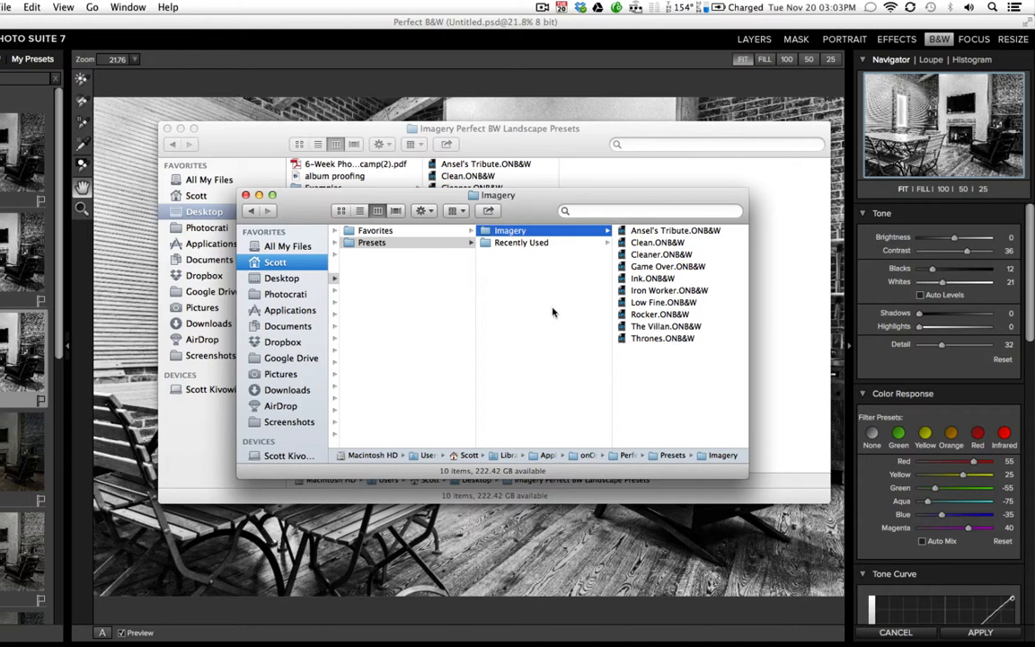
{"action": "key", "text": "super+w"}
{"action": "key", "text": "super+w"}
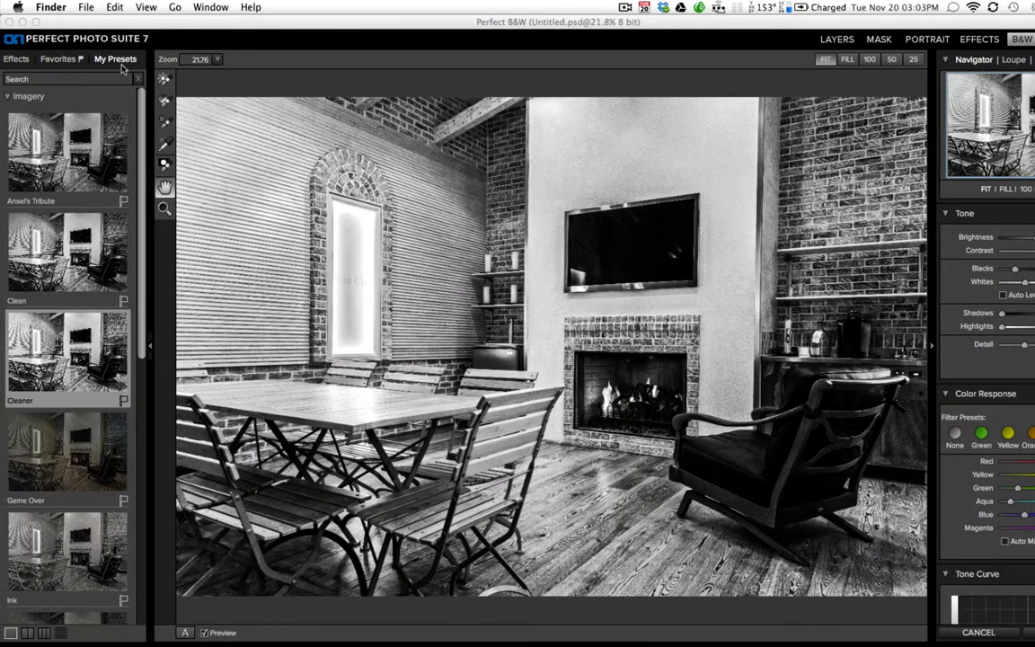
- Flag the Low Fine preset in My Presets as a favorite and show the Favorites list
{"action": "left_click", "coordinate": [108, 59]}
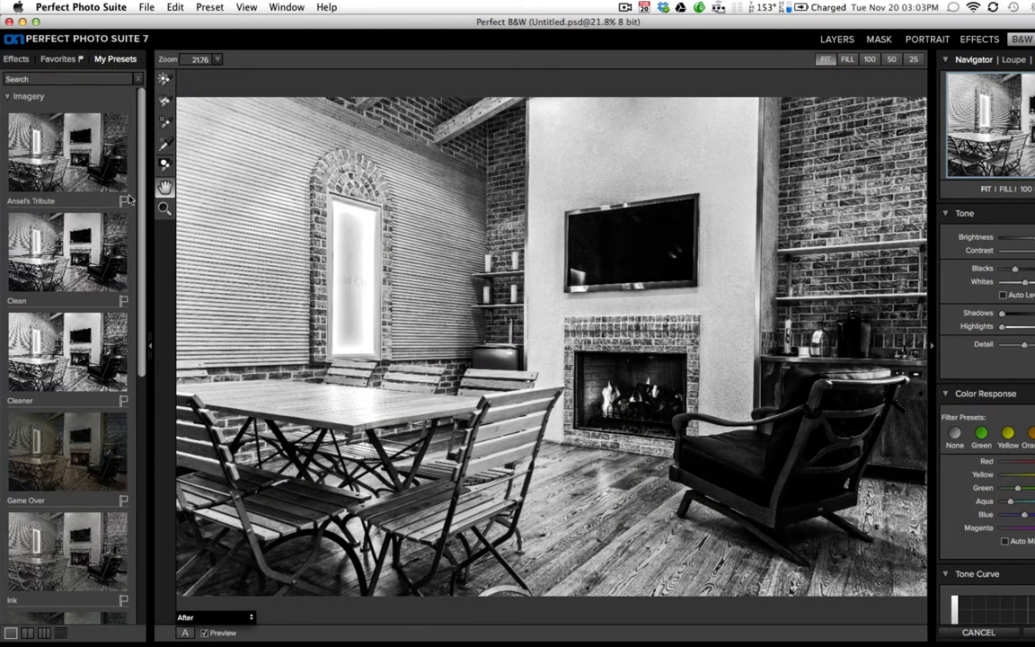
{"action": "scroll", "coordinate": [104, 261], "scroll_direction": "down", "scroll_amount": 10}
{"action": "scroll", "coordinate": [105, 267], "scroll_direction": "down", "scroll_amount": 3}
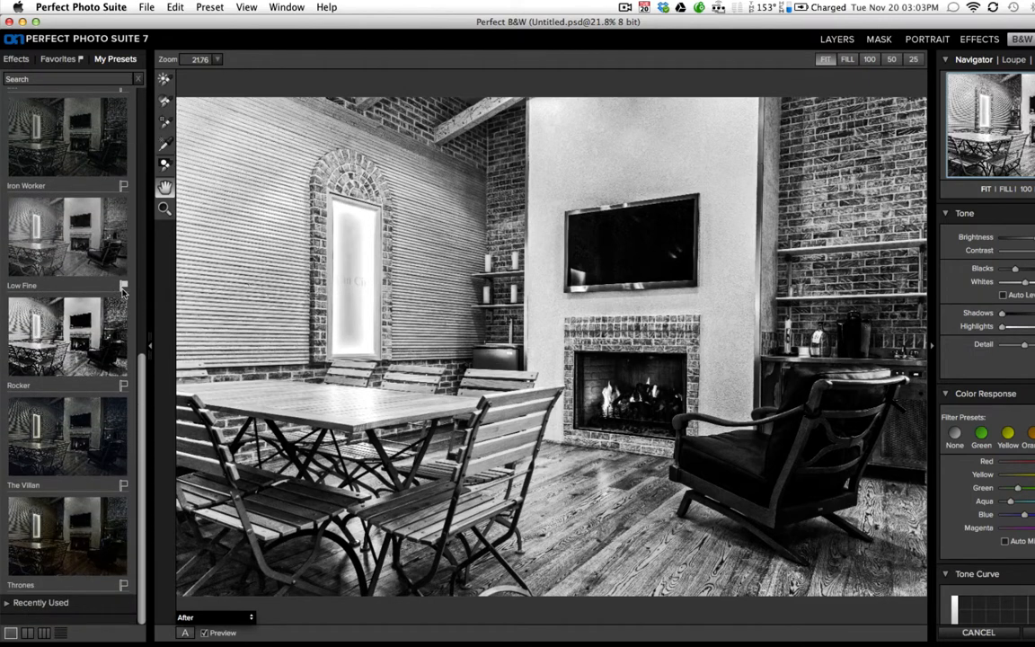
{"action": "left_click", "coordinate": [70, 59]}
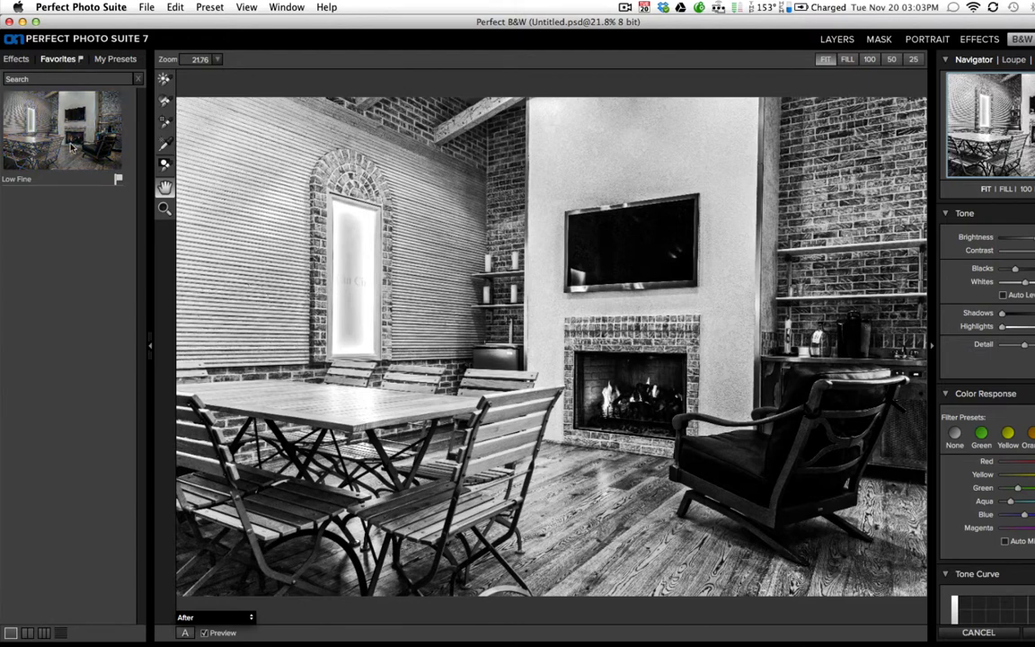
- Remove Low Fine from the favorites and return to My Presets
{"action": "left_click", "coordinate": [118, 178]}
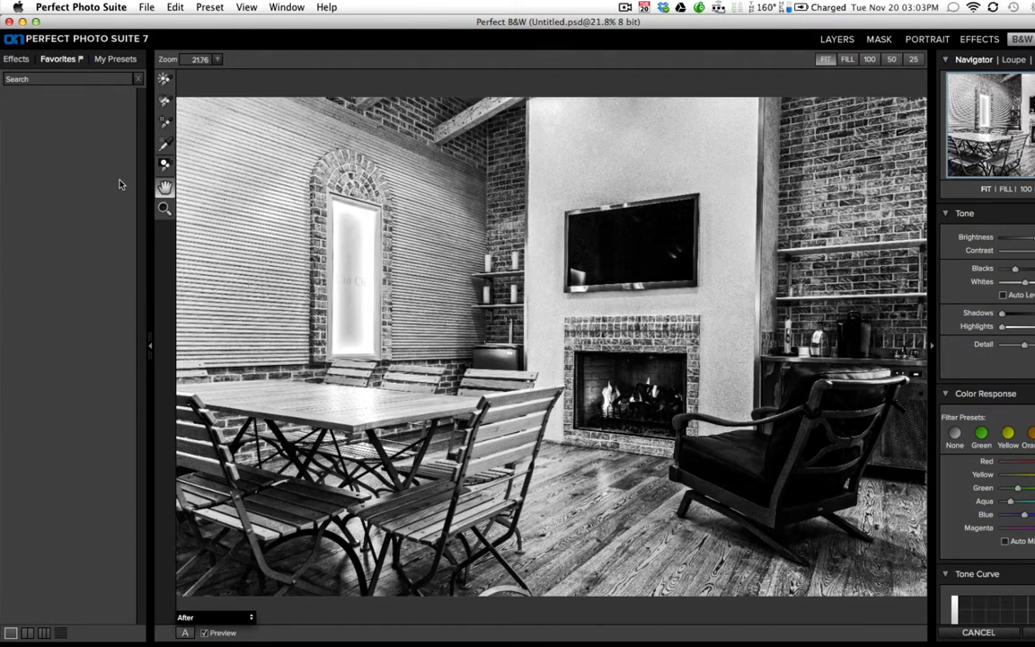
{"action": "left_click", "coordinate": [110, 58]}
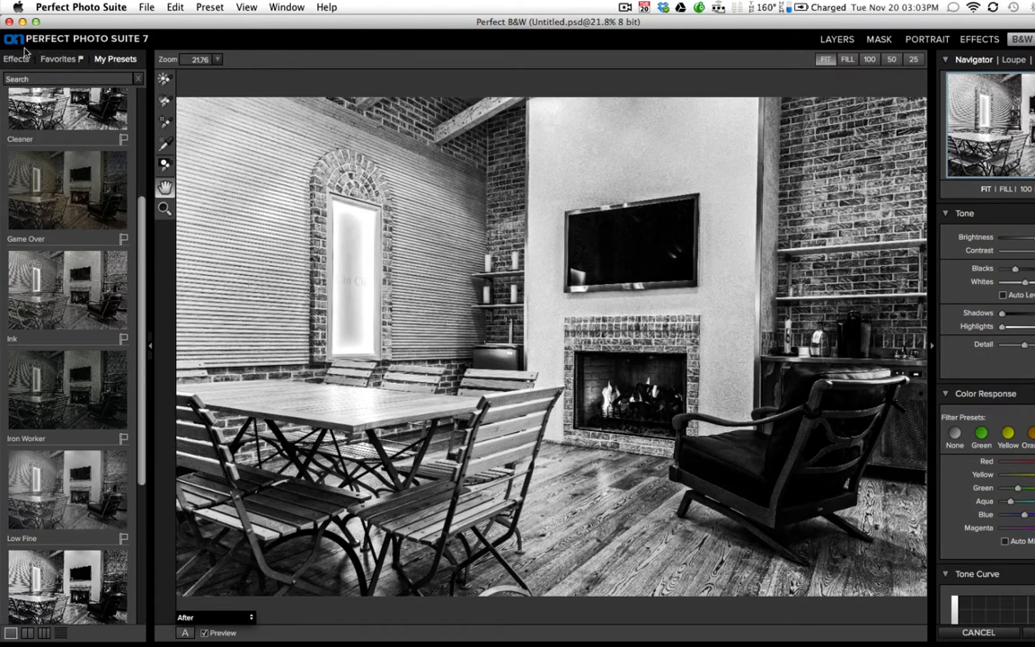